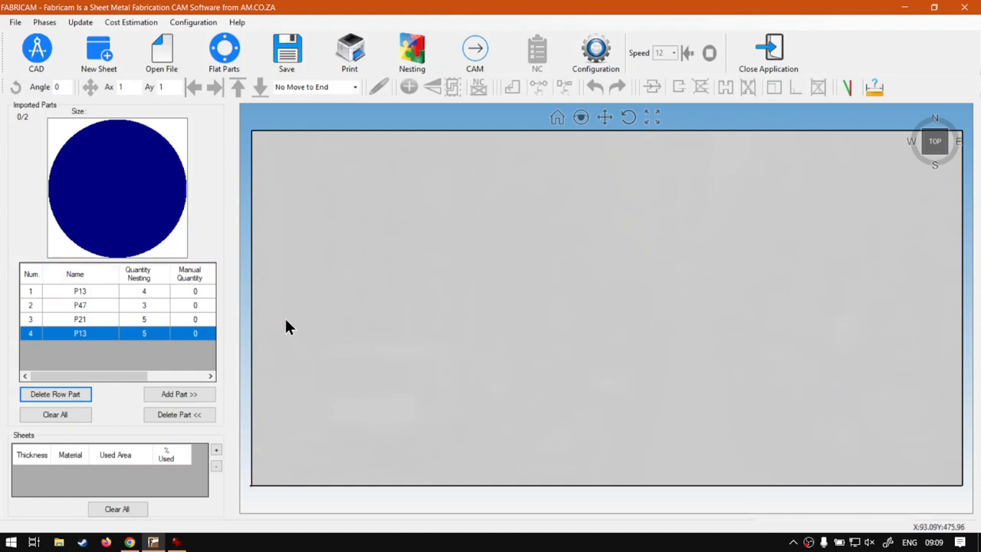
Nest the imported parts onto the sheet, and renest them with a part offset of 40 mm.
left_click(412, 52)
left_click(192, 317)
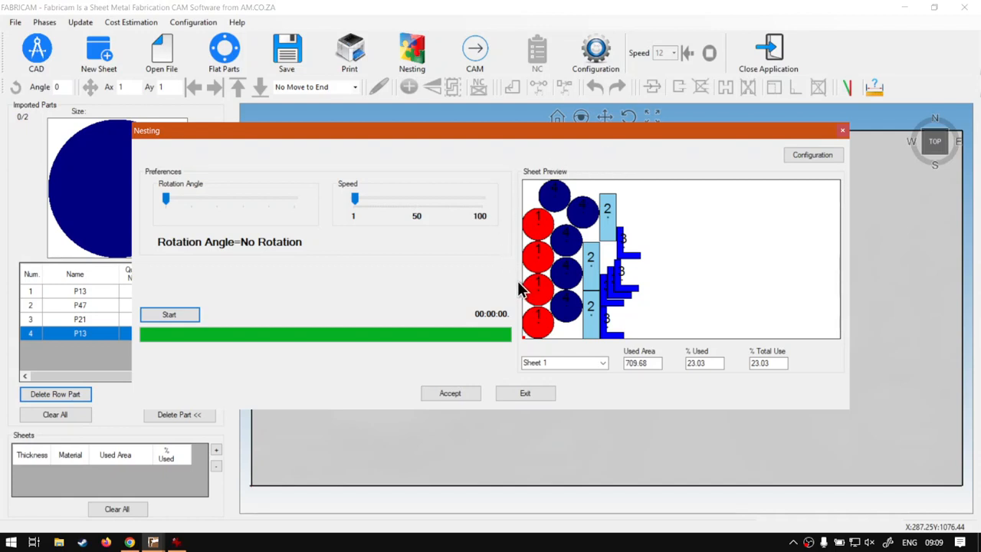
left_click(807, 154)
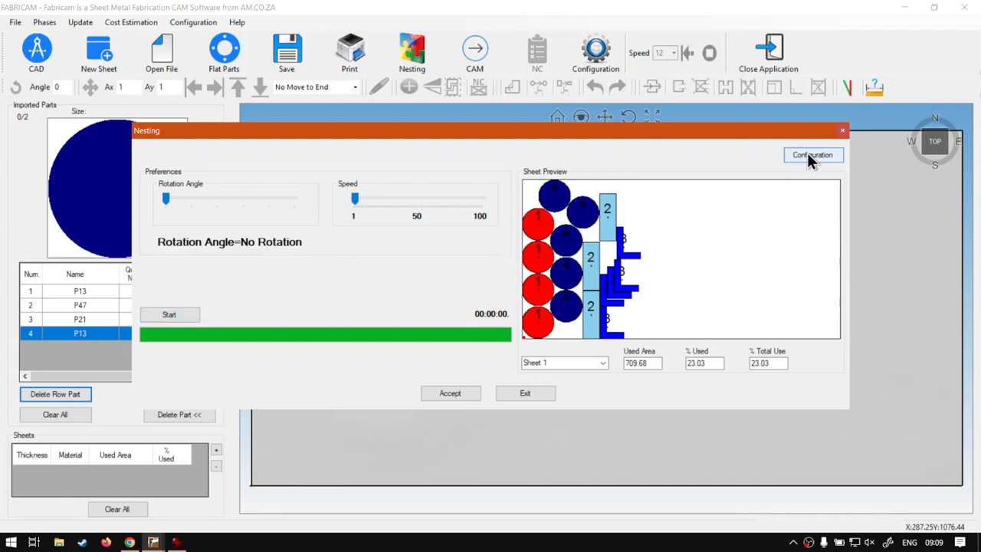
left_click_drag(334, 40, 442, 34)
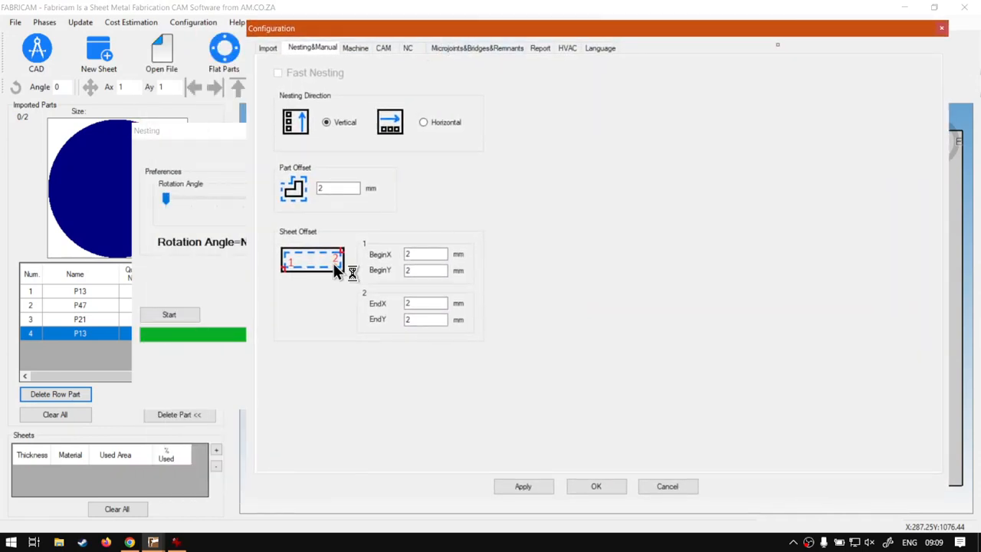
key("super+plus")
left_click_drag(340, 187, 299, 186)
type("40")
left_click(576, 485)
left_click(167, 314)
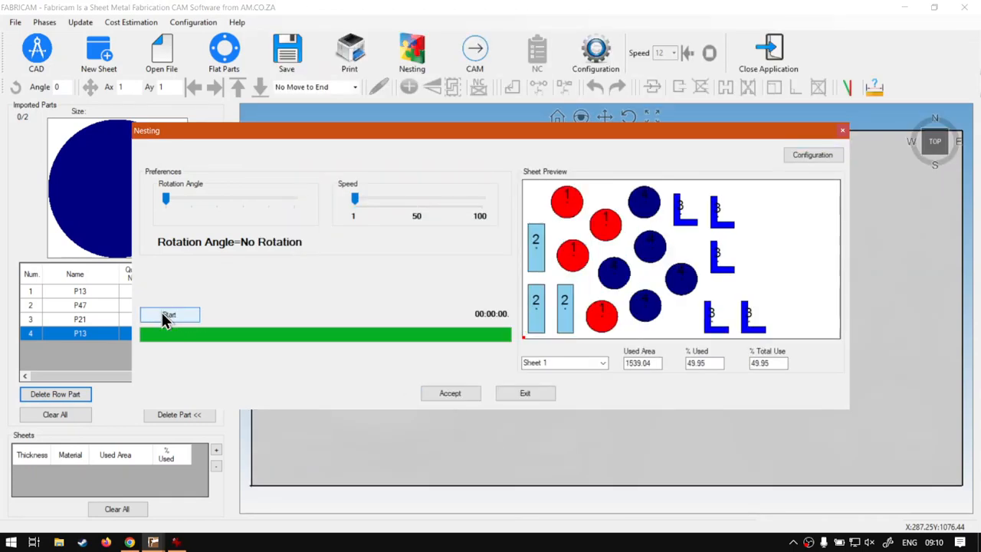
Set the sheet offset BeginX to 20 mm and accept the current nesting layout onto the sheet.
left_click(830, 152)
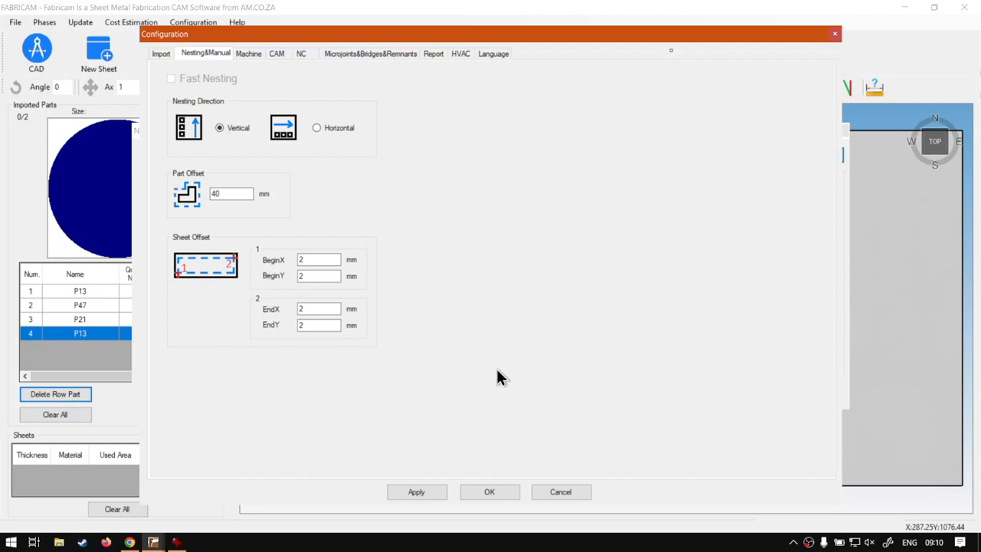
double_click(322, 260)
type("20")
double_click(331, 279)
left_click(491, 494)
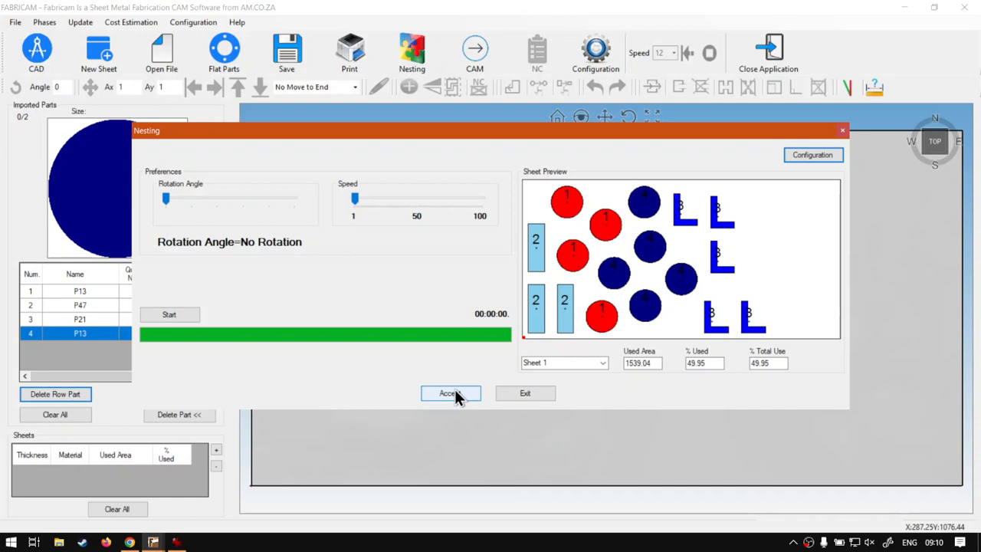
left_click(451, 393)
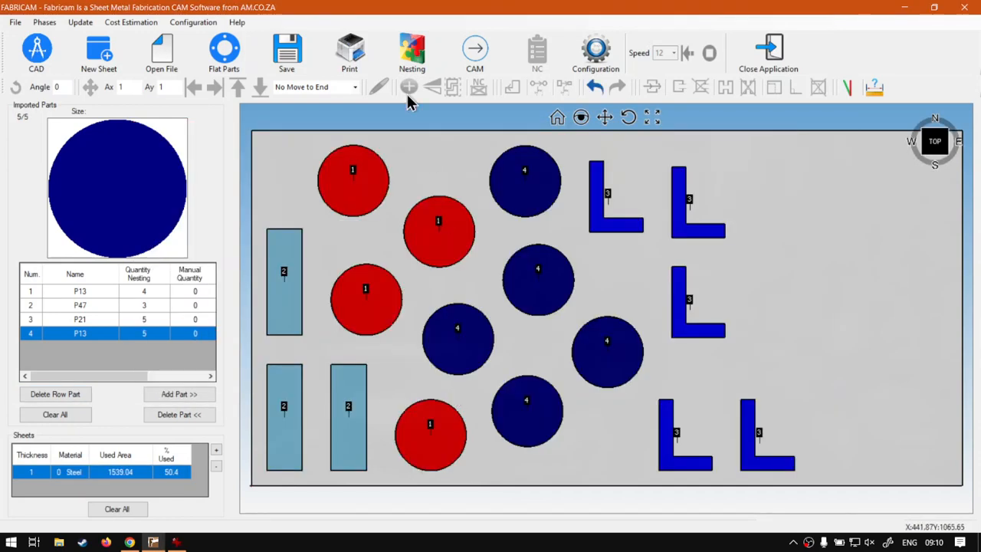
Run the nesting again with the changed BeginX sheet offset and review the offset settings without changing them.
left_click(410, 49)
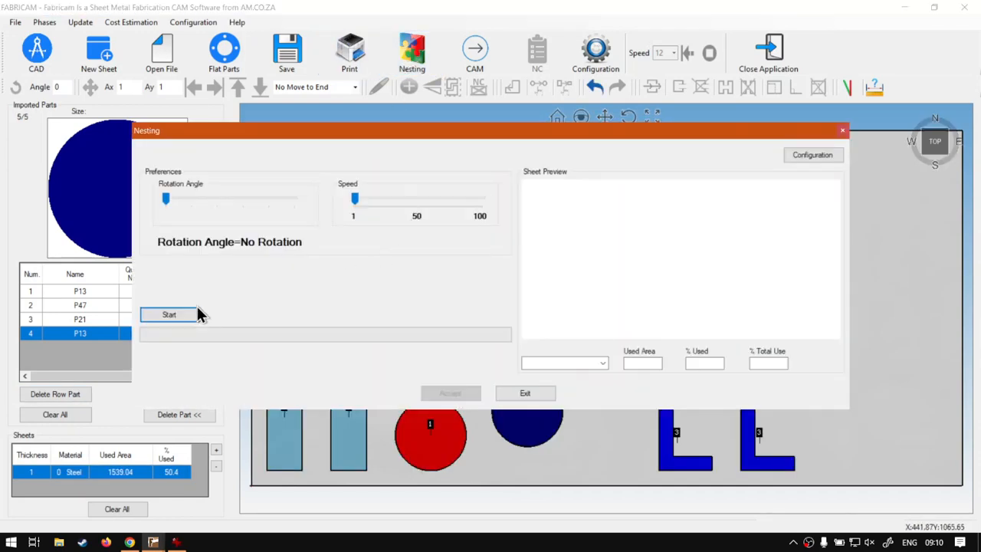
left_click(183, 315)
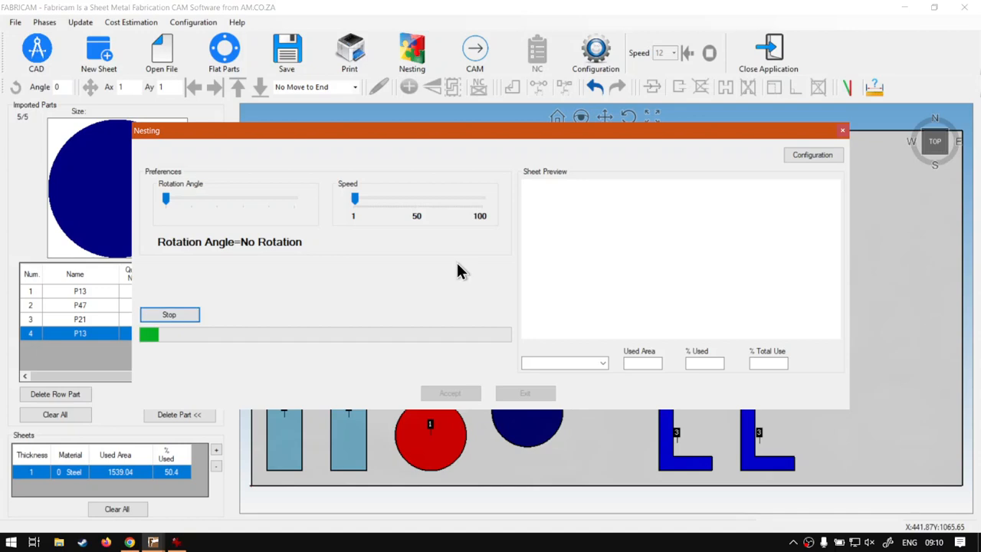
left_click(814, 153)
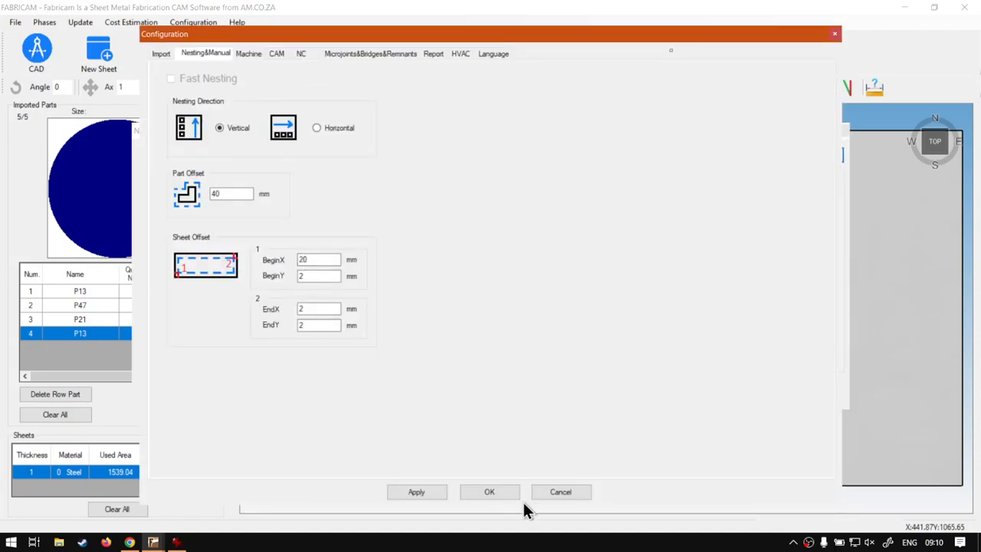
left_click(582, 491)
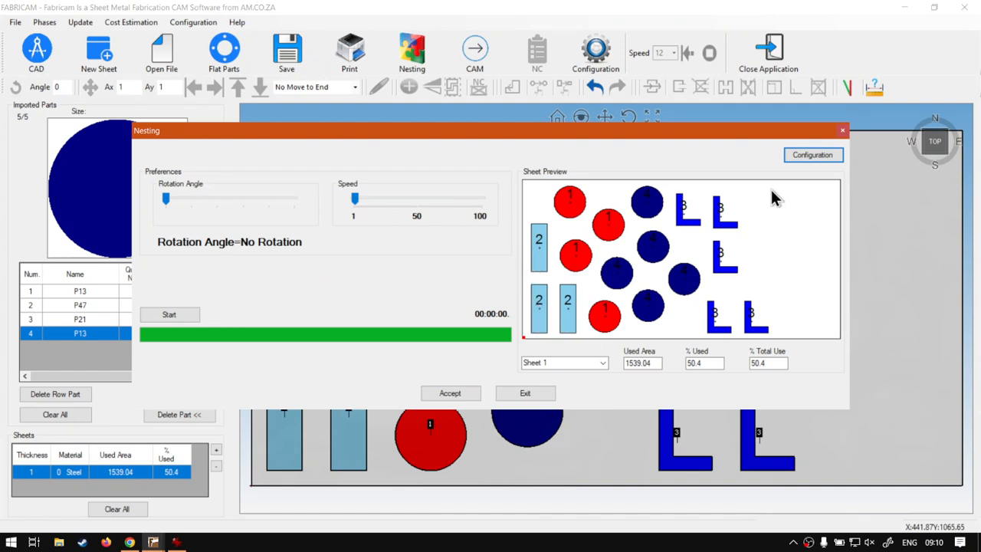
Set the sheet offset BeginY to 40 mm and rerun the nesting.
left_click(802, 154)
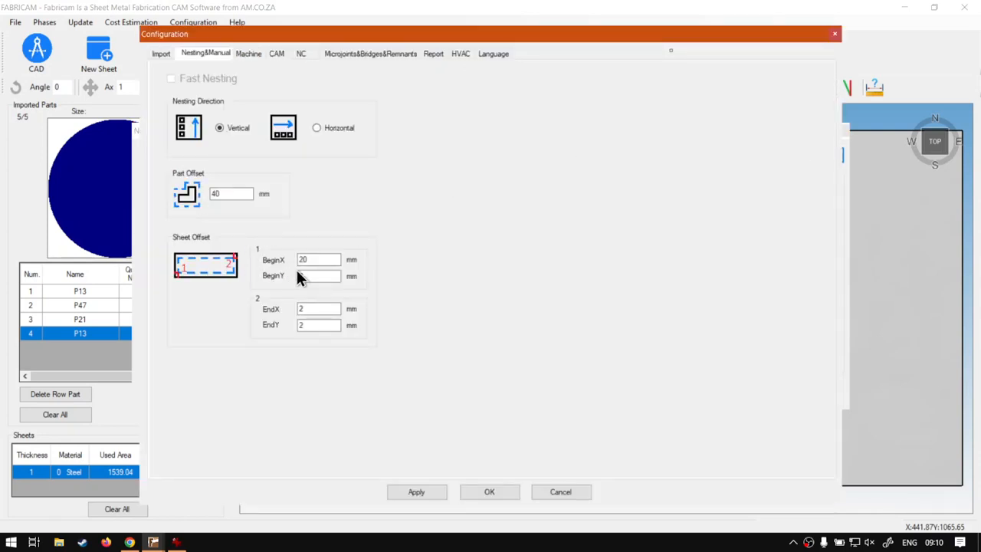
left_click_drag(320, 276, 277, 276)
left_click(490, 491)
left_click(180, 316)
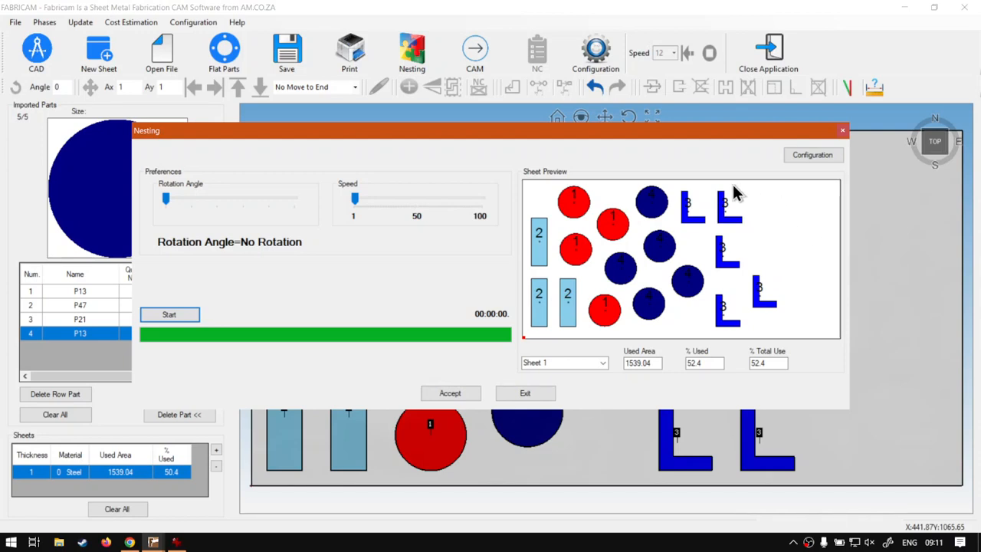
Try a part offset of 100 mm and rerun the nesting to compare the spacing between parts.
left_click(799, 156)
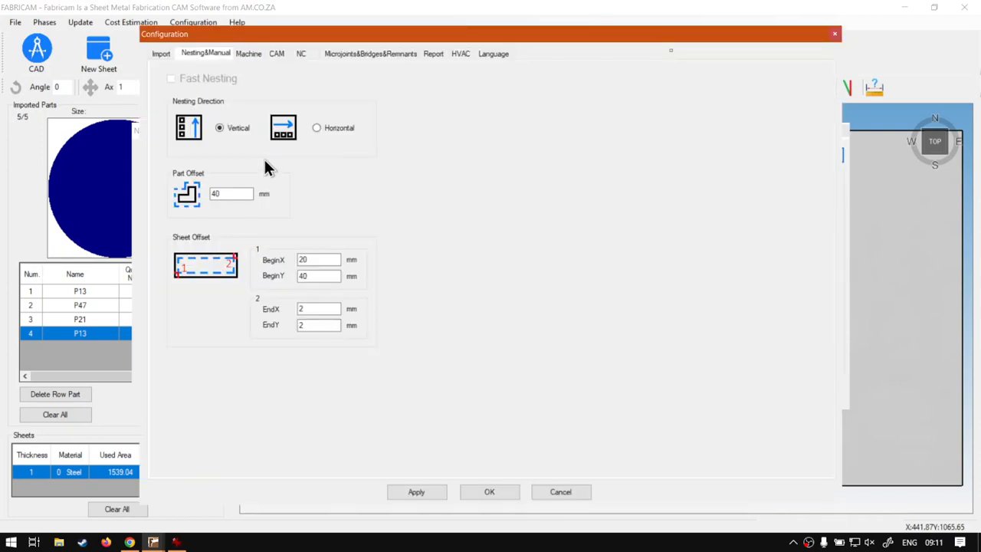
left_click(243, 198)
left_click_drag(243, 197, 191, 195)
type("100")
left_click(499, 489)
left_click(172, 316)
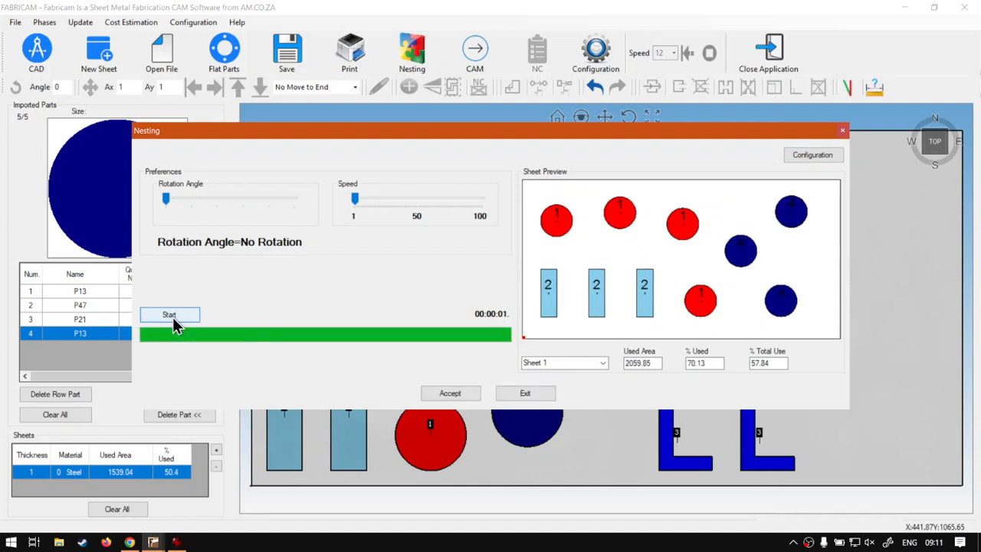
Set the part offset to 40 mm and the sheet offset BeginX to 200 mm, and rerun the nesting.
left_click(811, 156)
double_click(235, 193)
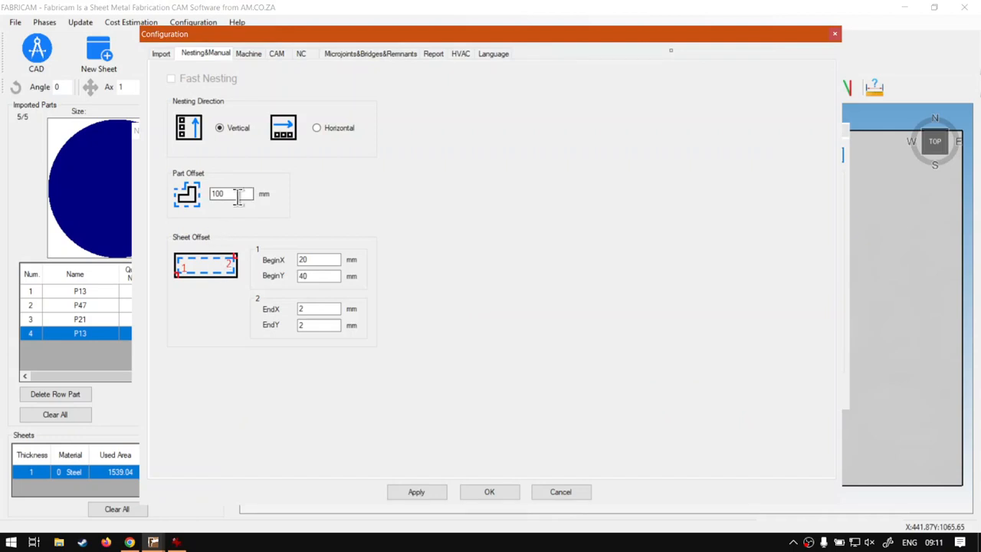
type("40")
double_click(328, 259)
type("100")
key("BackSpace")
key("BackSpace")
key("BackSpace")
type("200")
left_click(489, 492)
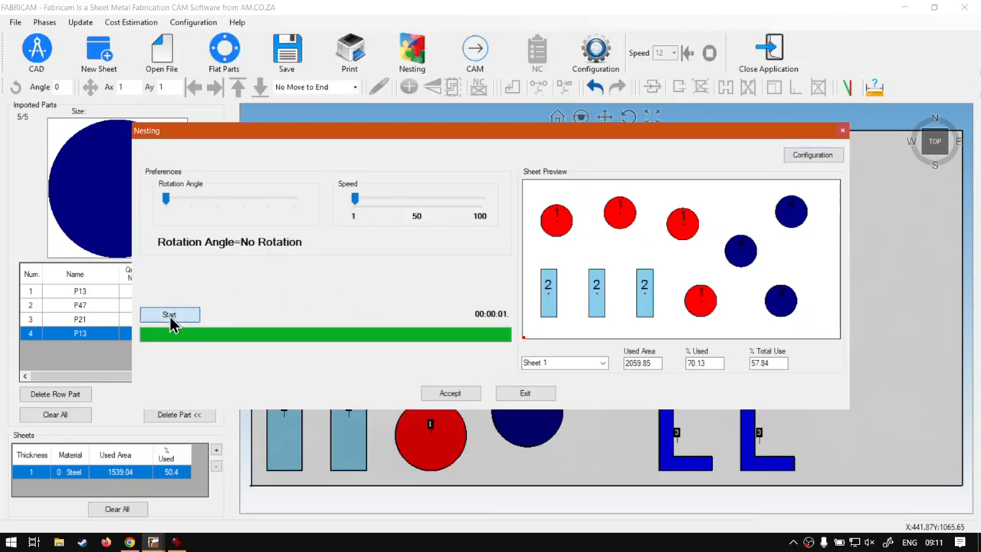
left_click(169, 315)
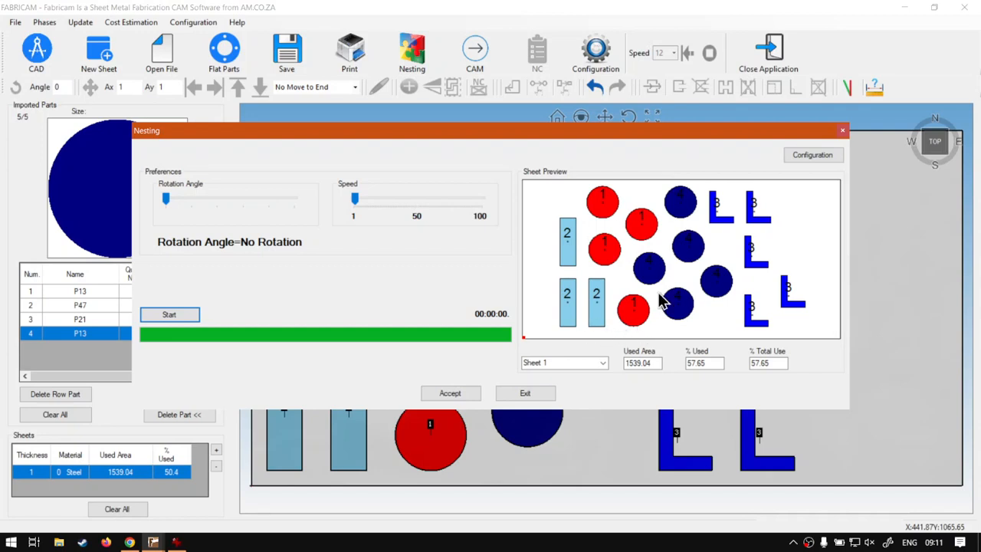
Set the sheet offset EndY to 40 mm and rerun the nesting.
left_click(792, 152)
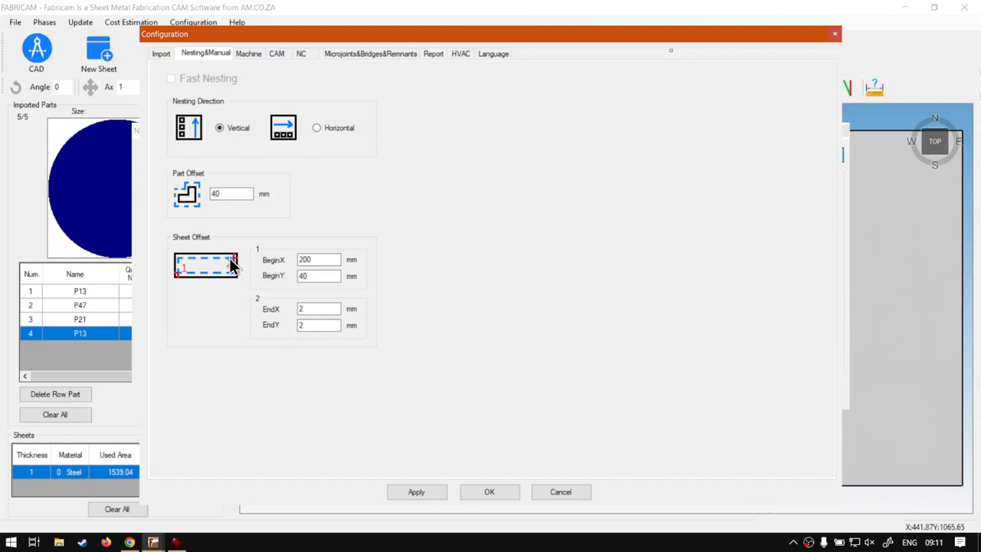
double_click(313, 325)
type("40")
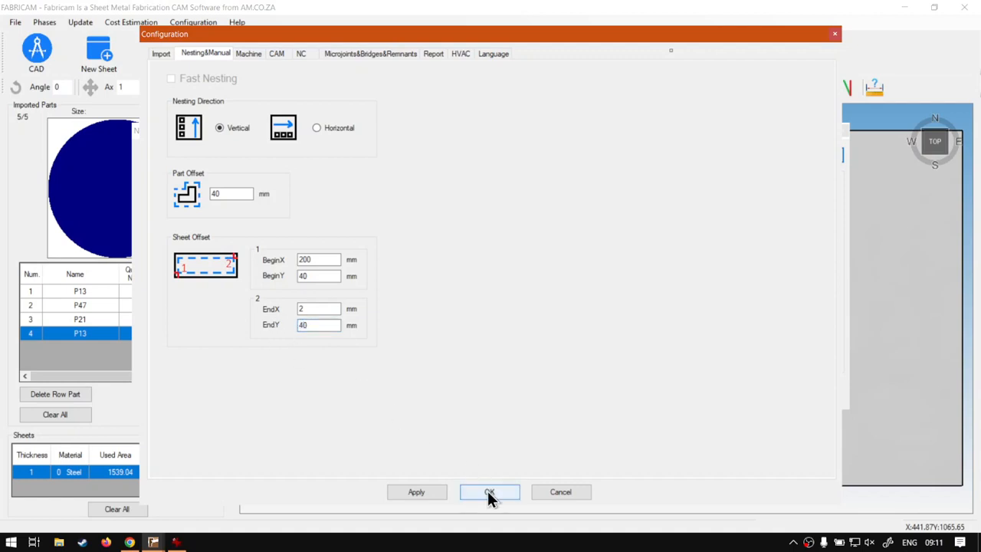
left_click(488, 493)
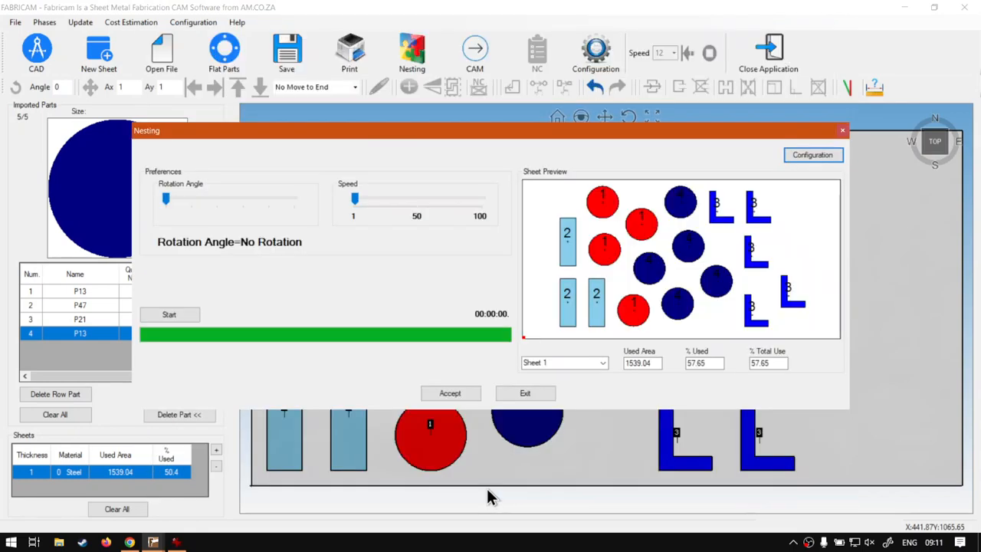
left_click(170, 314)
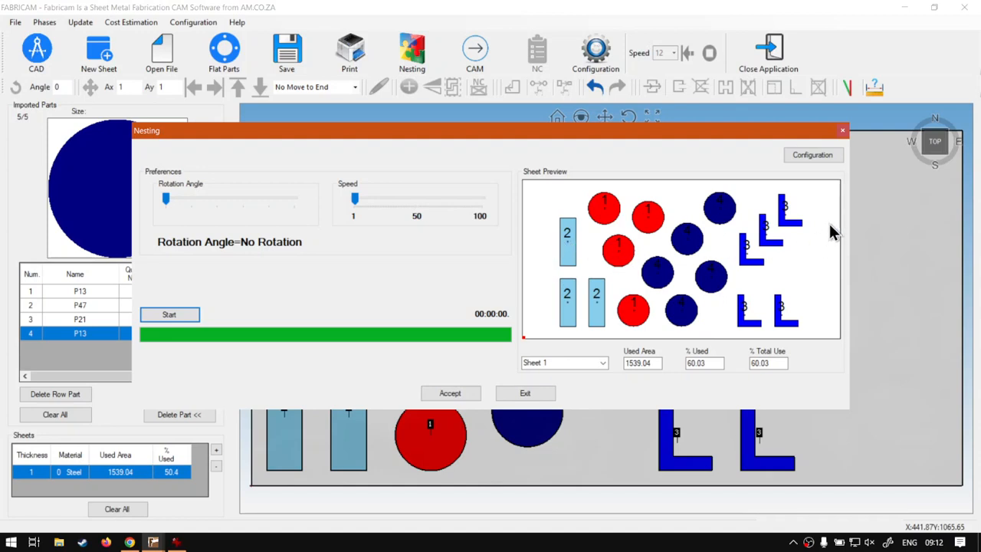
Set the sheet offset EndX to 200 mm and rerun the nesting.
left_click(826, 158)
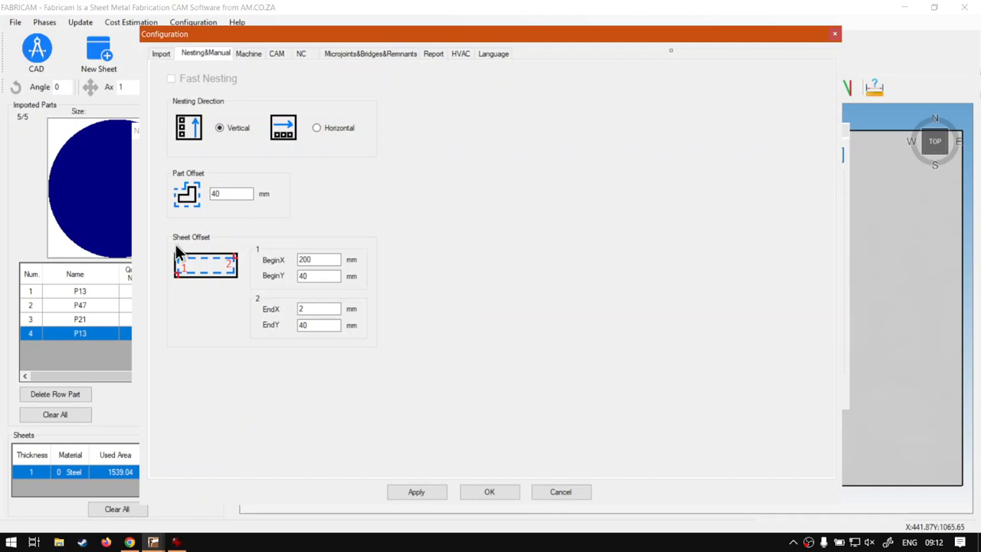
double_click(310, 308)
type("200")
left_click(498, 492)
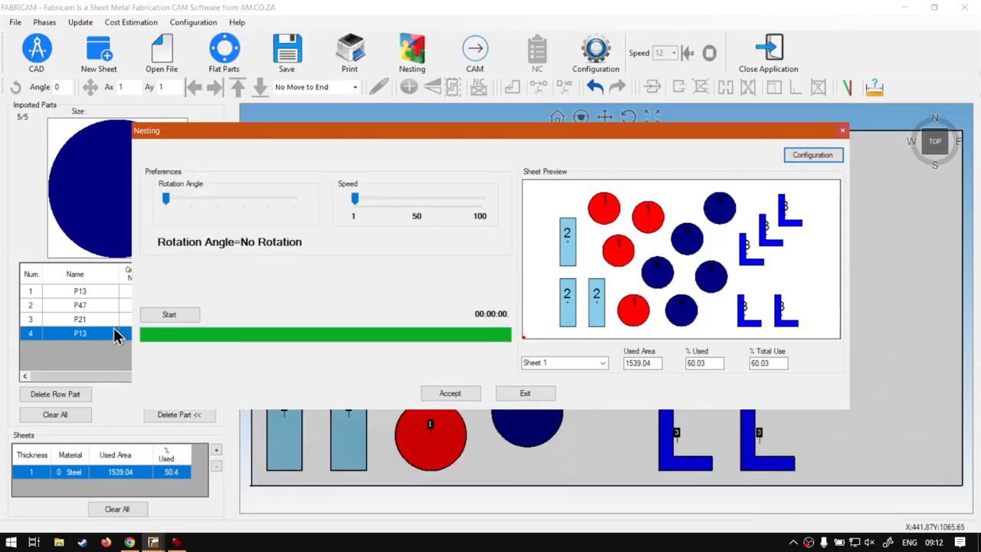
left_click(172, 315)
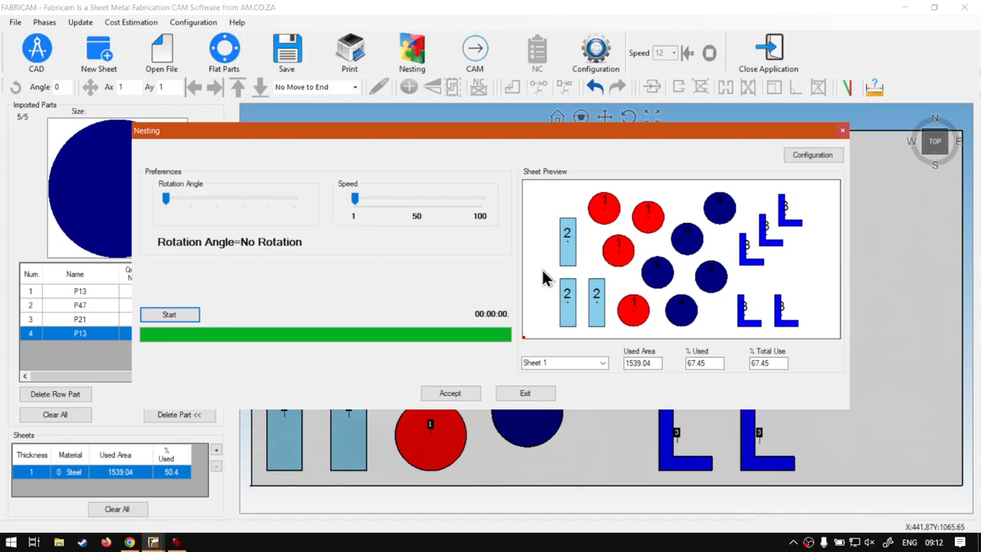
Review the part and sheet offset settings without changing them, and switch to the softwaretraining.co.za page in Chrome.
left_click(812, 153)
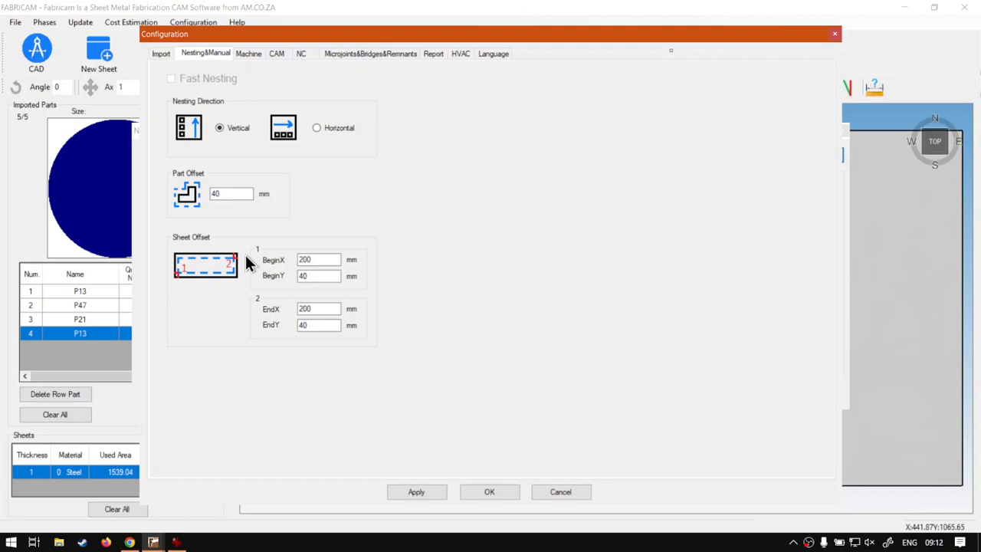
left_click(555, 492)
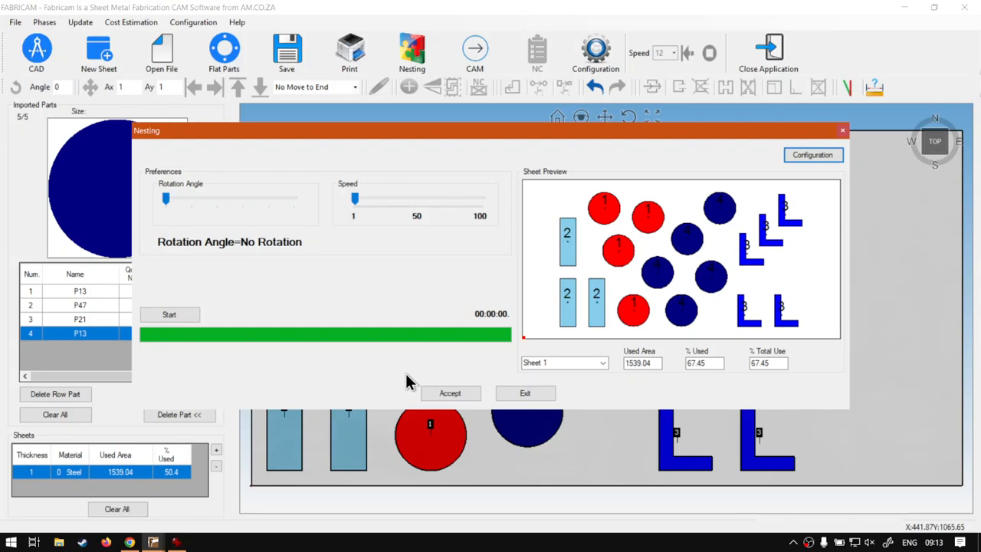
left_click(130, 542)
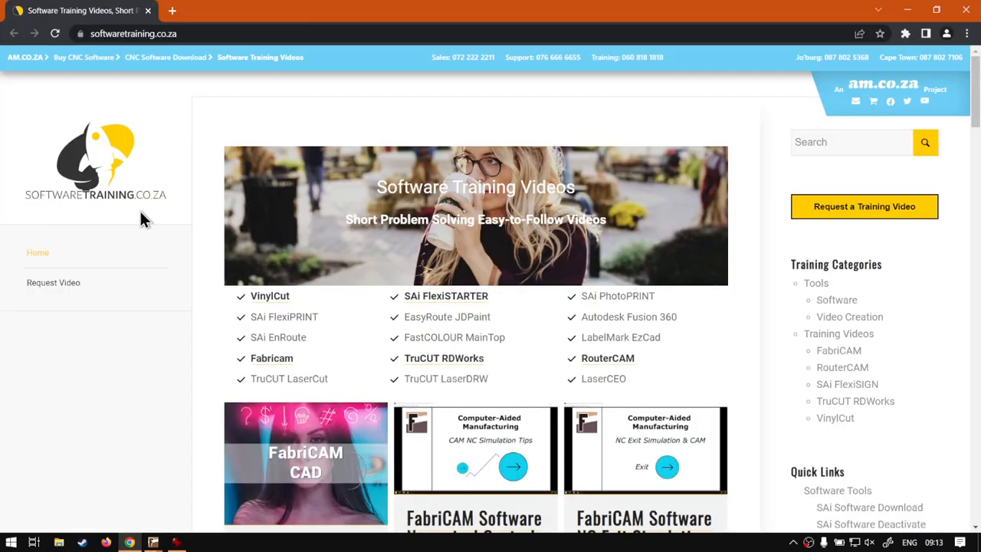